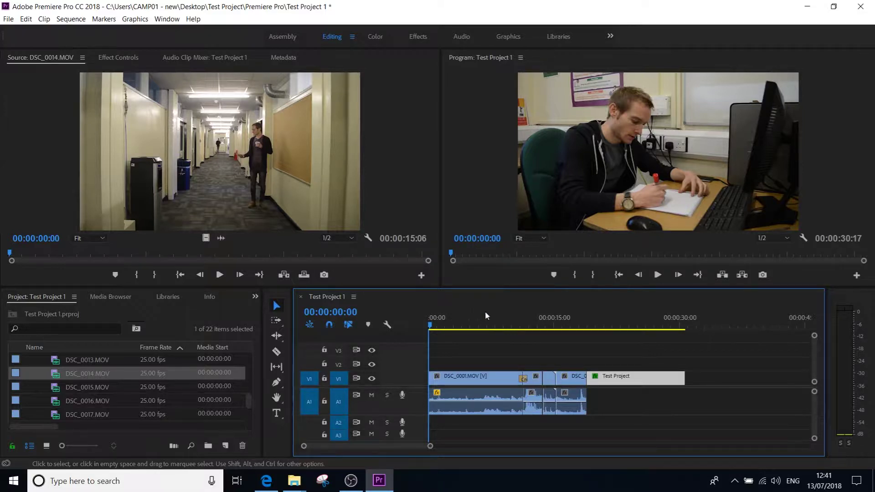
Preview the sequence, select all clips, and move the playhead to the end at 00:00:30:17.
key(space)
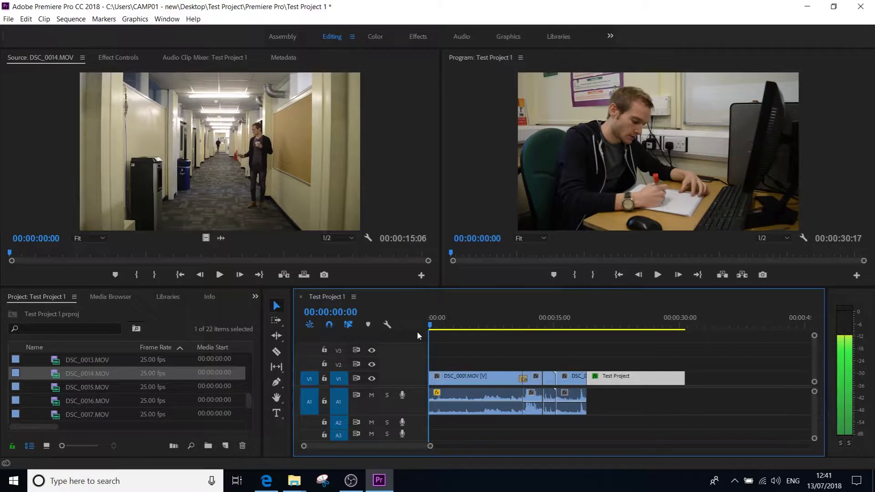
key(Home)
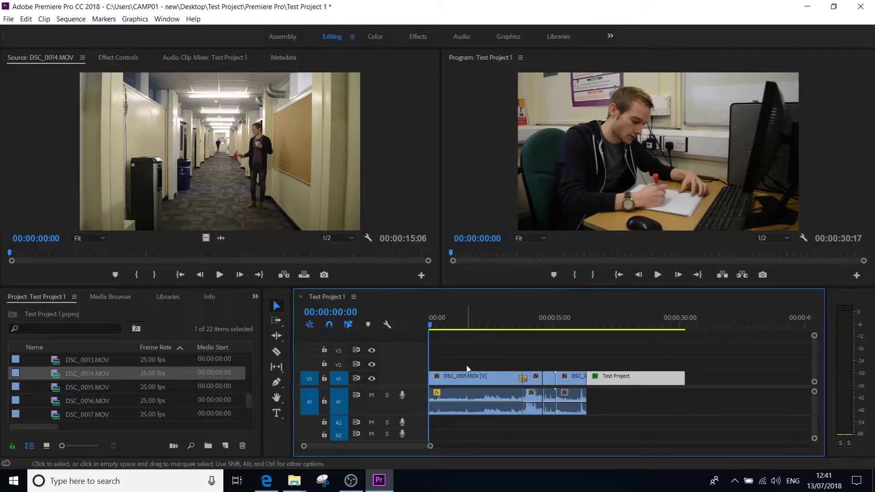
key(ctrl+a)
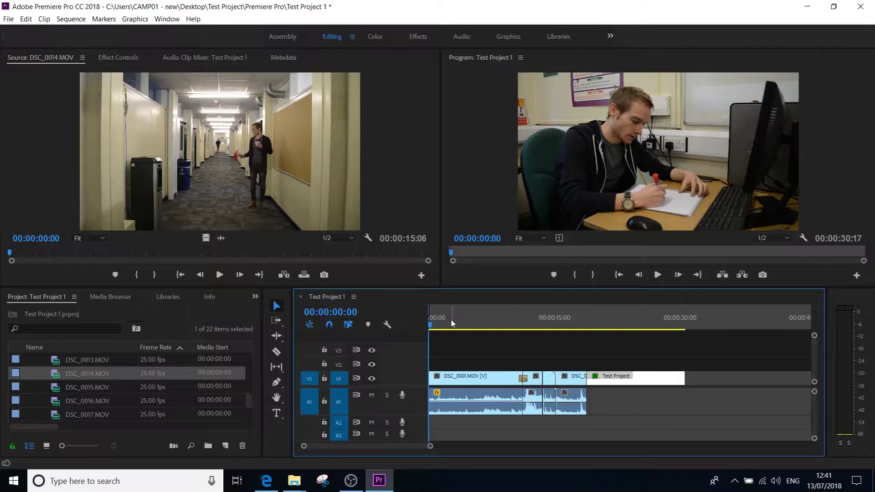
drag(452, 322, 686, 323)
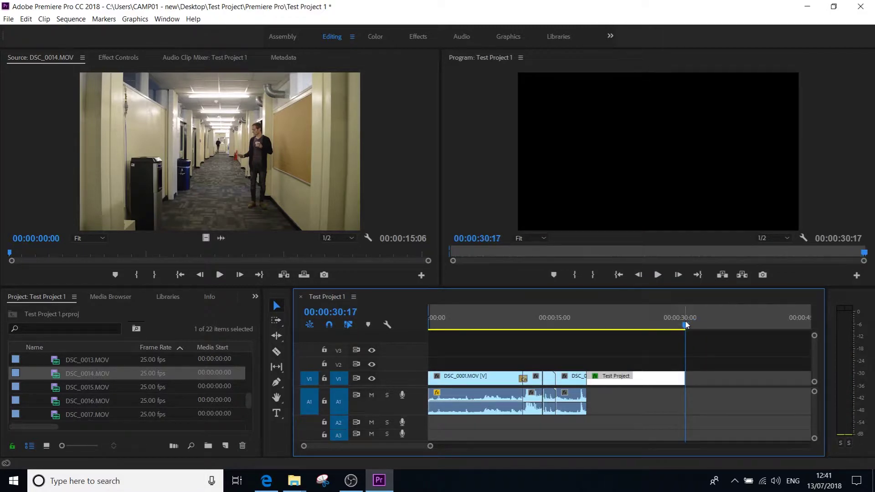
Zoom in at the sequence end and set the Out point after the title, giving 00:00:30:18.
key(Up)
key(Down)
drag(430, 449, 340, 448)
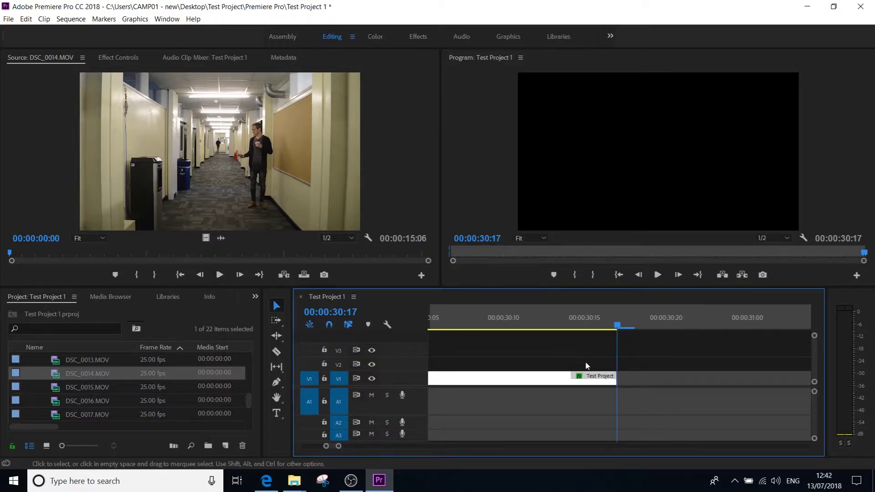
click(619, 358)
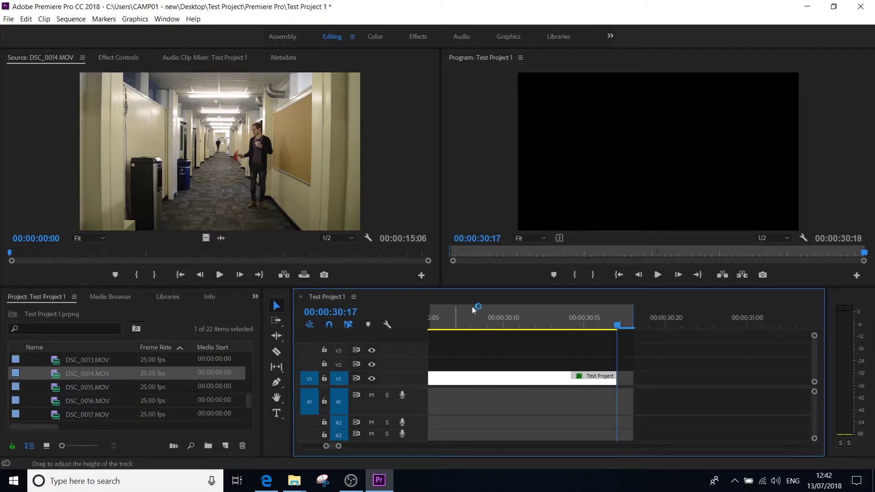
click(594, 274)
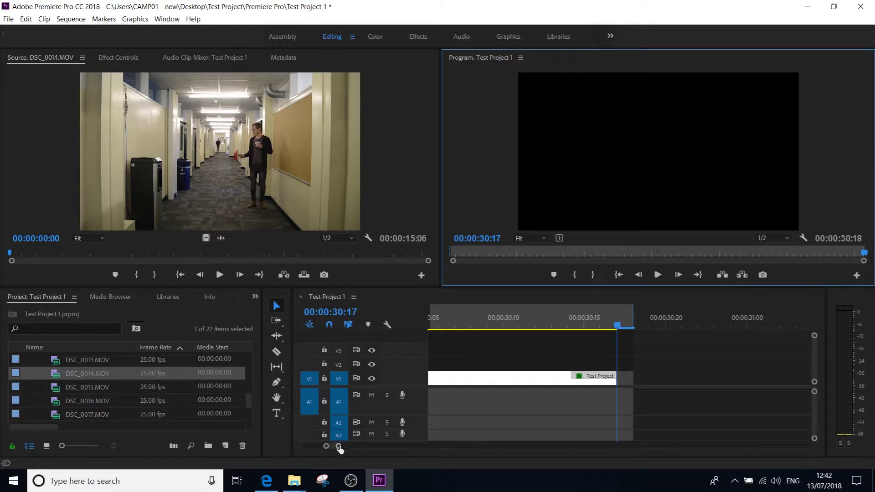
Zoom the timeline out until the whole Test Project 1 sequence is visible.
drag(340, 449, 576, 471)
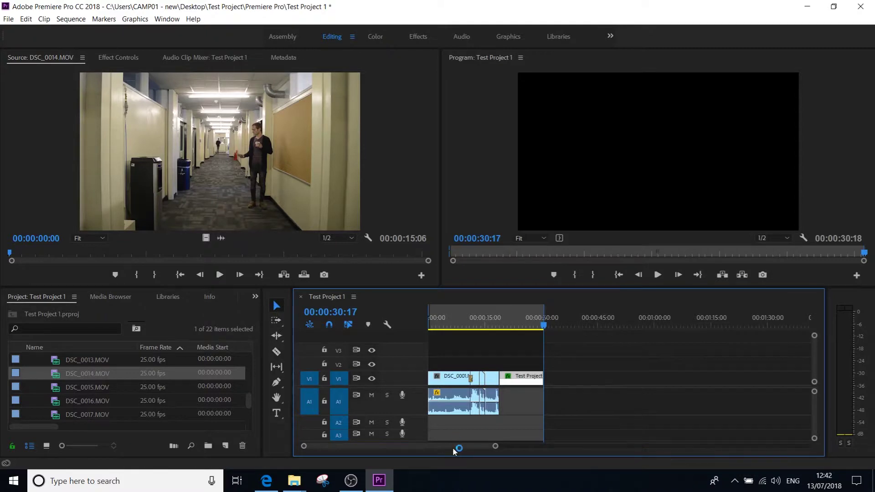
drag(453, 449, 445, 488)
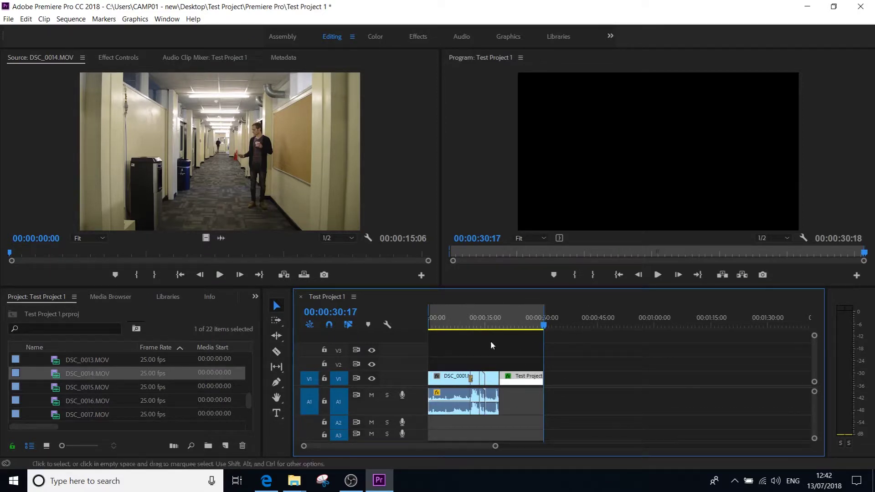
Open File > Export > Media for Test Project 1 and reposition the Export Settings dialog.
click(8, 20)
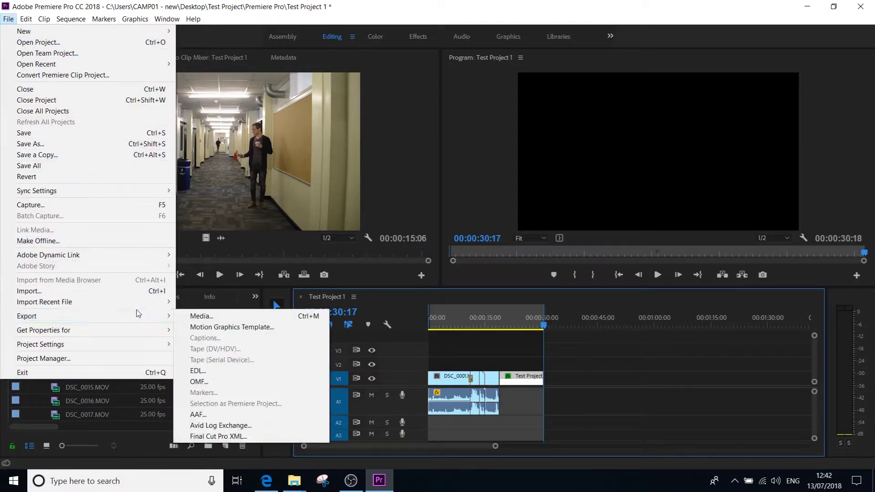
mouse_move(164, 316)
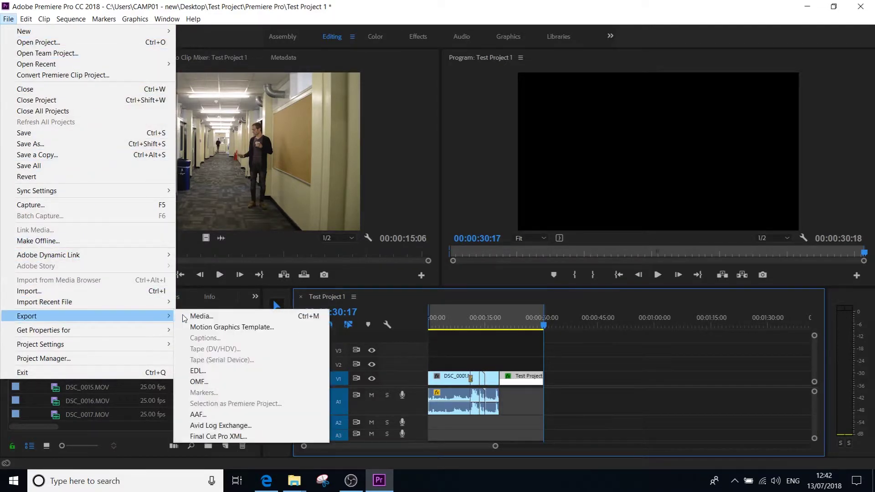
click(230, 316)
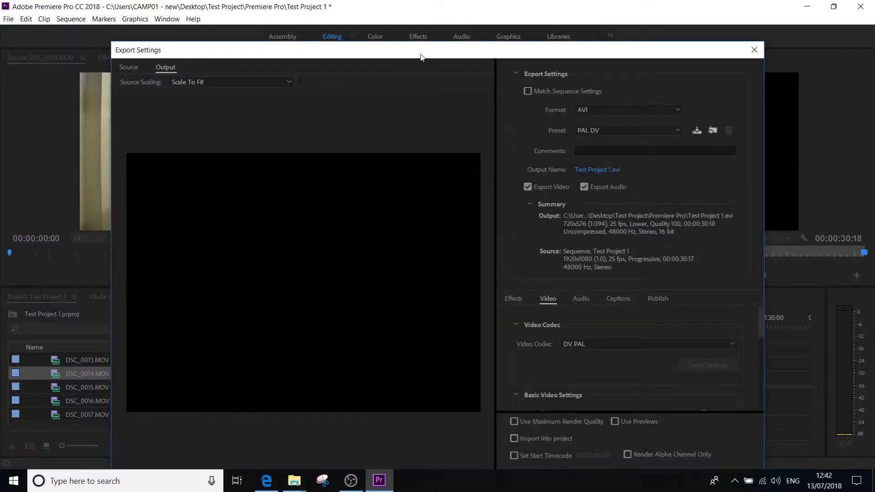
drag(421, 57, 418, 9)
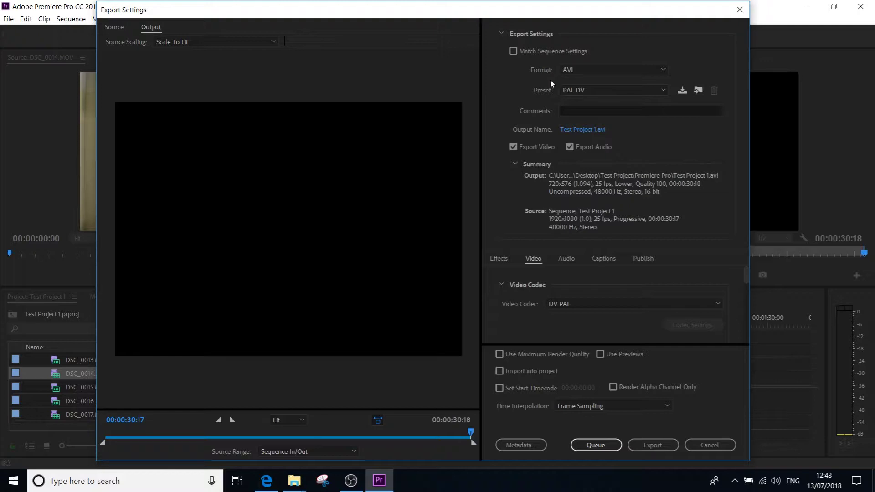
Change the export format to H.264, making the output Test Project 1.mp4.
click(587, 71)
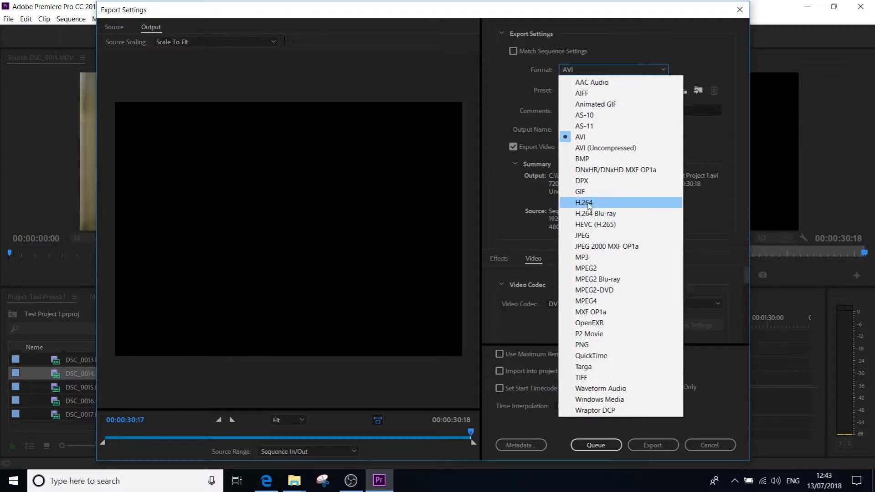
click(608, 202)
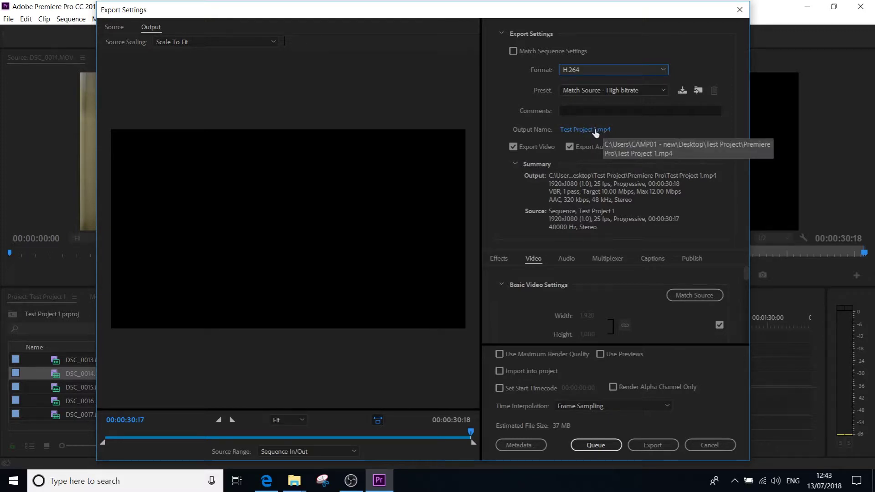
Save Test Project 1.mp4 into the Desktop's Test Project\Exports folder.
click(595, 131)
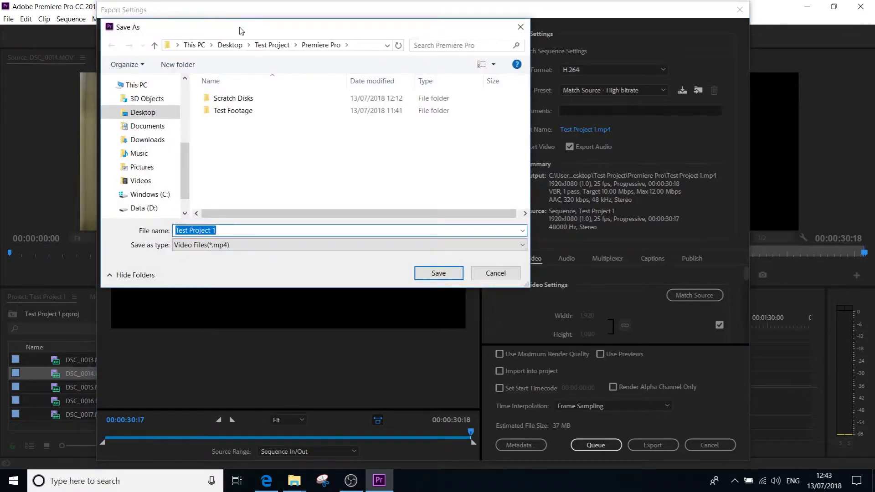
drag(241, 27, 306, 45)
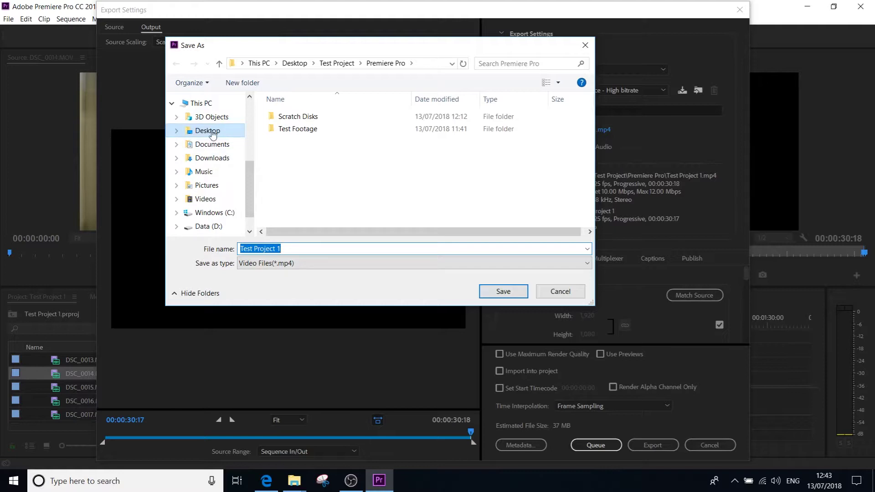
click(212, 131)
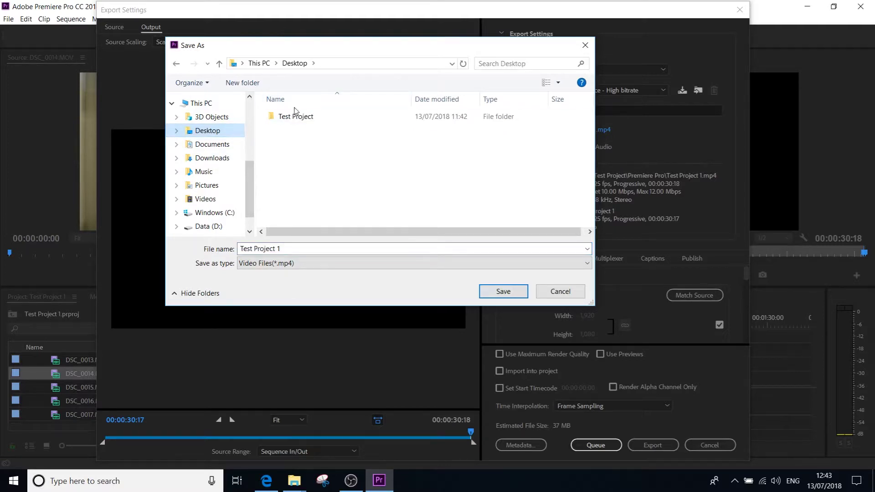
double_click(295, 115)
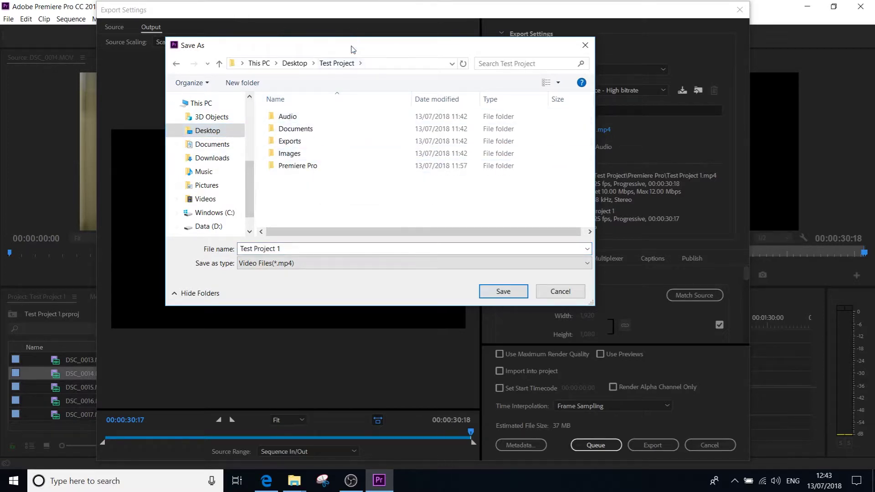
drag(352, 49, 362, 49)
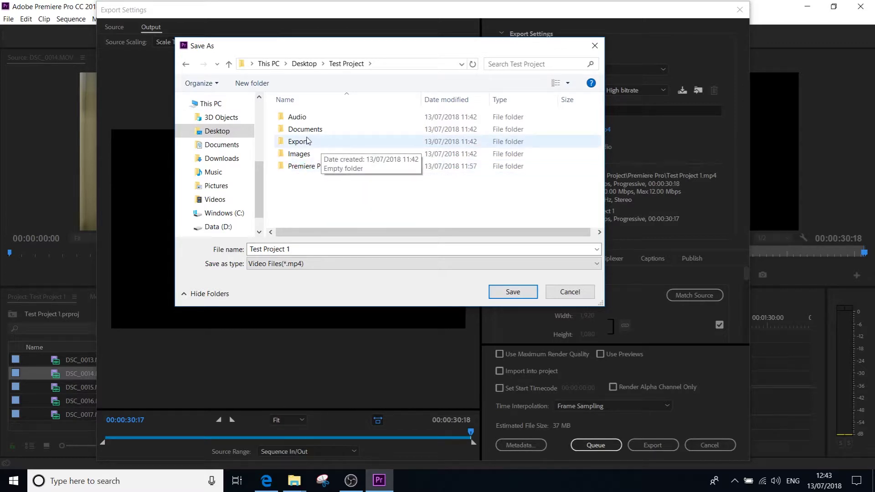
double_click(314, 145)
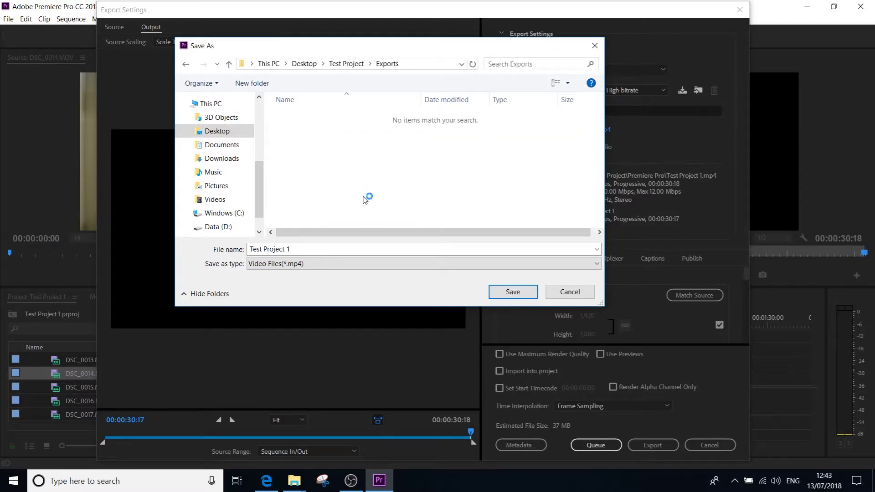
click(317, 250)
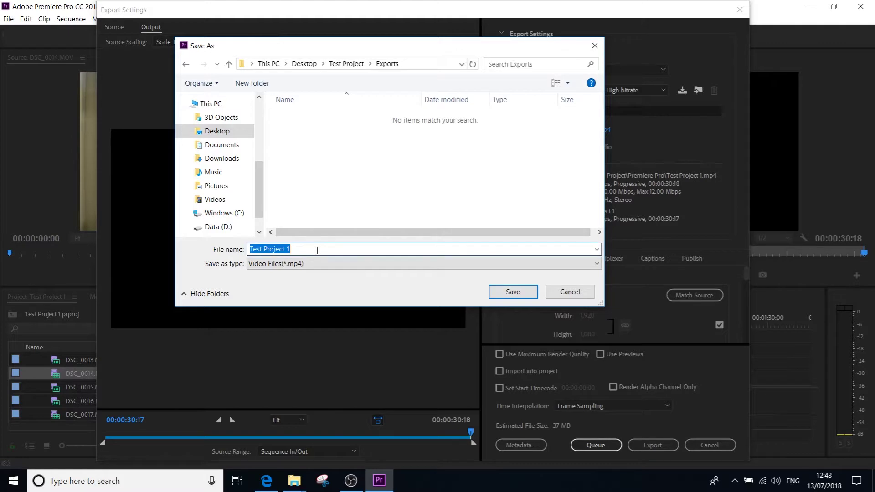
click(321, 249)
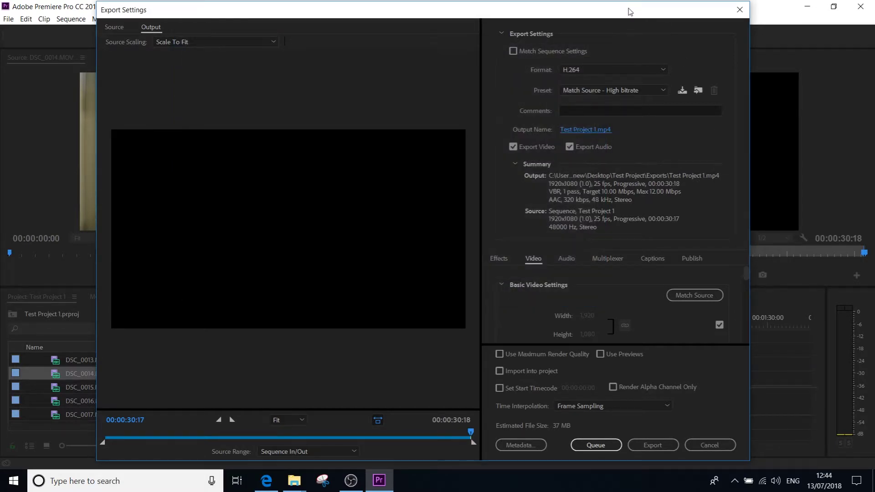
Scroll the Video tab down to Bitrate Settings showing VBR 1 pass, 10/12 Mbps.
drag(630, 12, 621, 11)
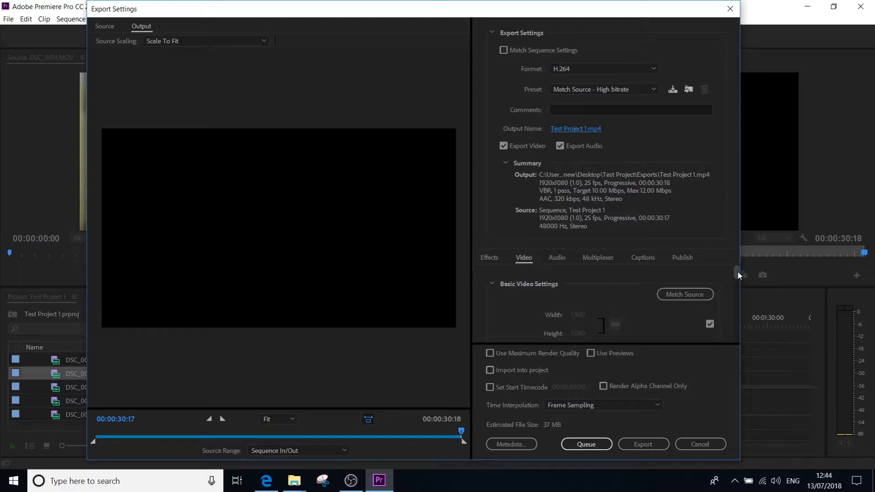
drag(738, 271, 738, 269)
drag(741, 272, 741, 314)
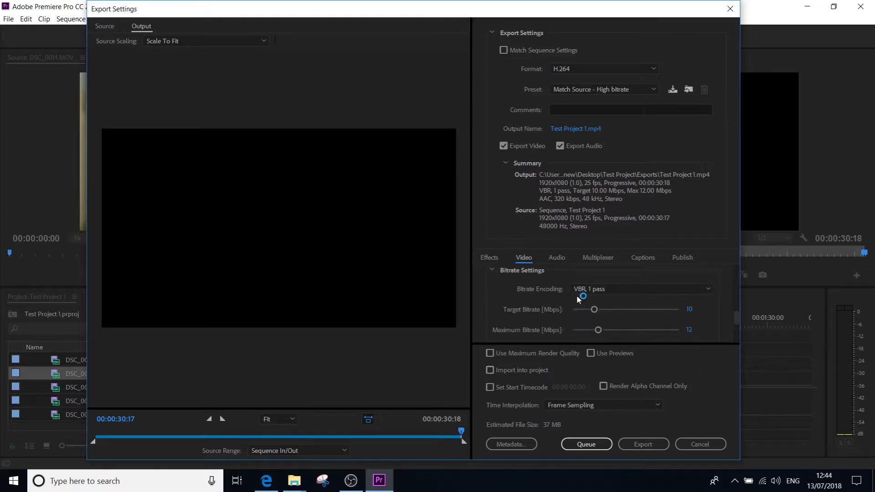
Switch Bitrate Encoding to VBR, 2 pass.
click(622, 290)
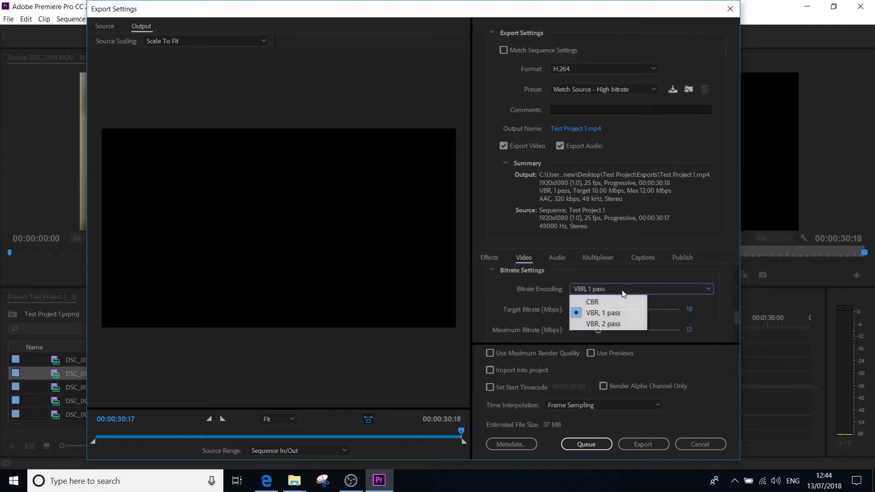
click(620, 324)
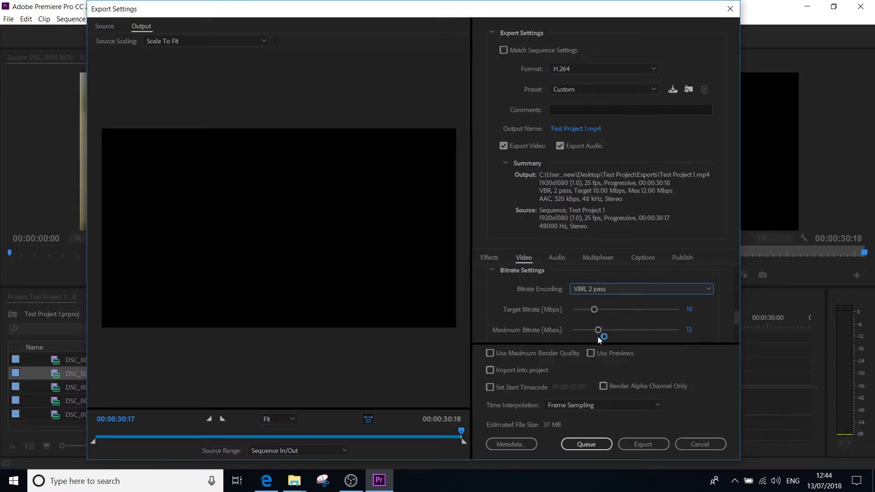
drag(600, 331, 618, 339)
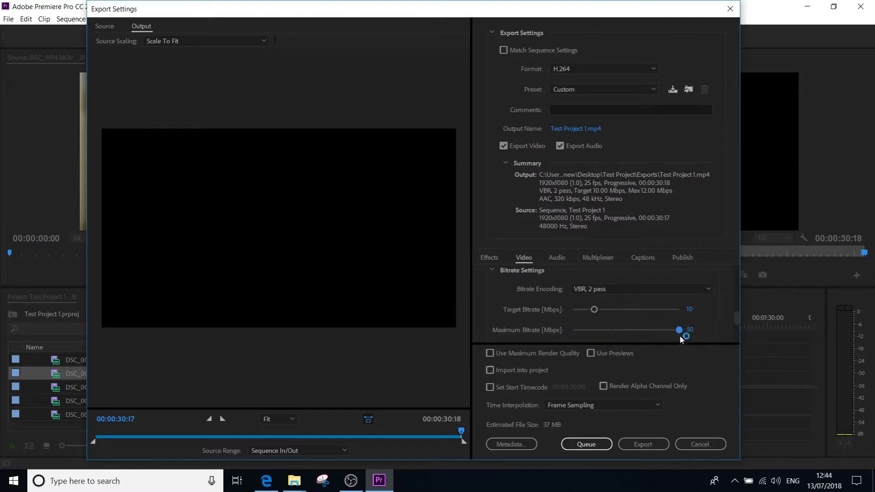
drag(679, 335, 605, 335)
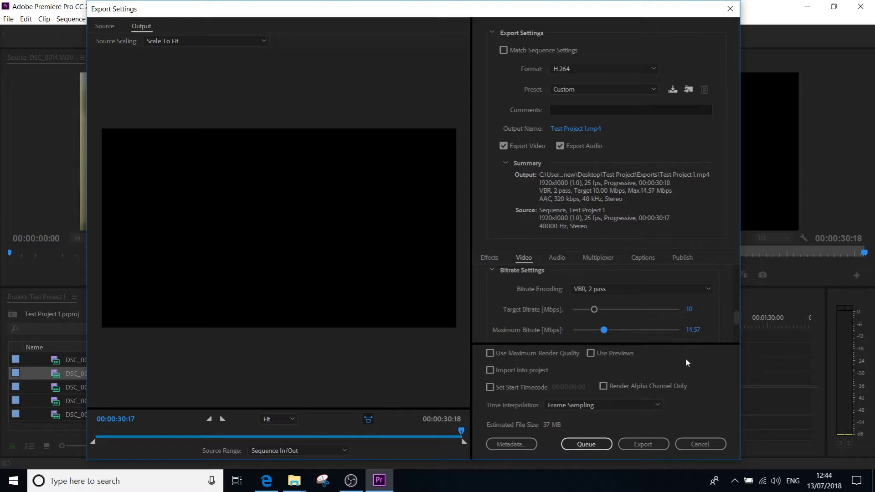
Enter 20 as the Maximum Bitrate value.
click(697, 330)
text(20)
key(Return)
Slide the Target Bitrate up to 39.56 Mbps, then down to 0.19 Mbps.
drag(594, 304, 660, 322)
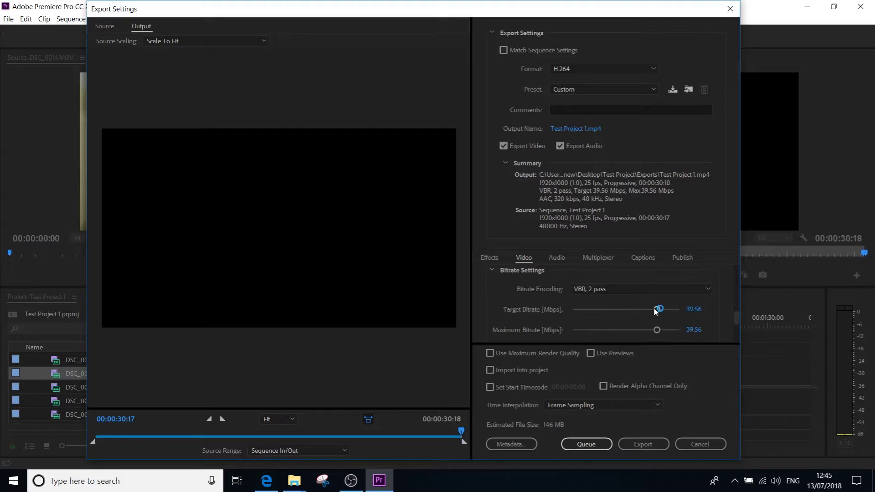
drag(650, 307, 570, 313)
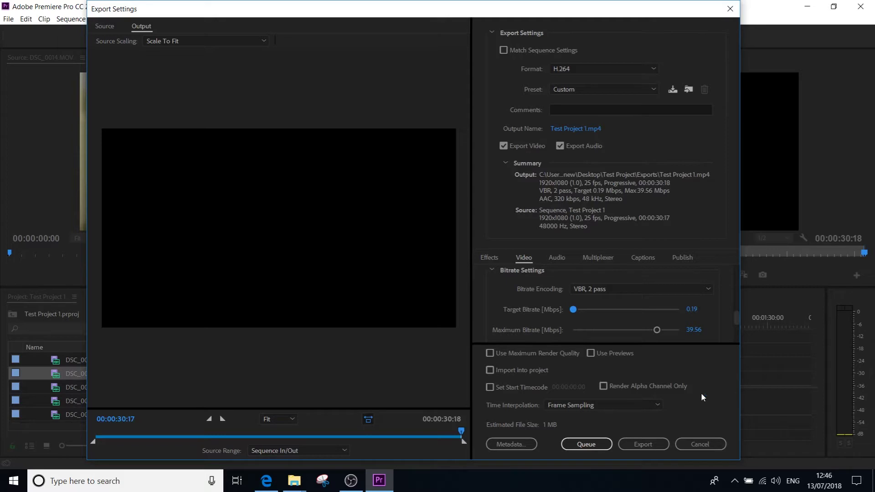
Set the Target Bitrate to 7 Mbps.
click(693, 310)
text(7)
click(712, 321)
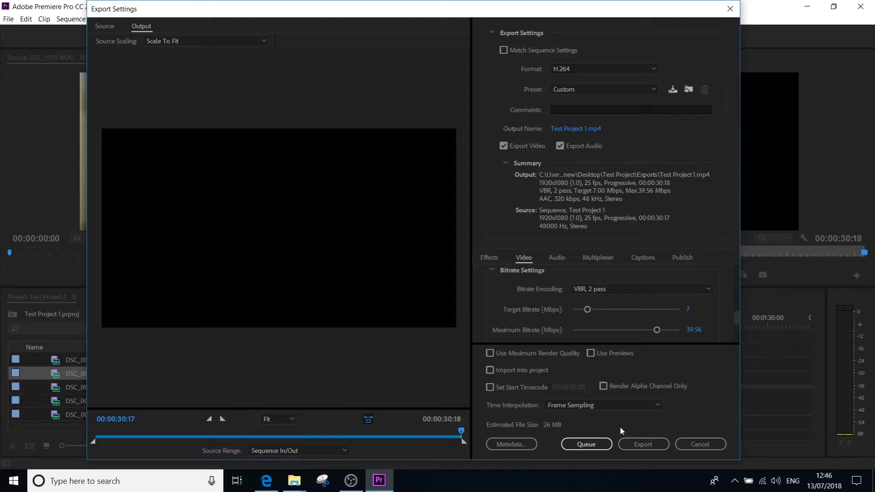
Set the Maximum Bitrate to 20 Mbps, bringing the estimated size to 26 MB.
click(696, 334)
text(20)
key(Return)
drag(738, 319, 737, 274)
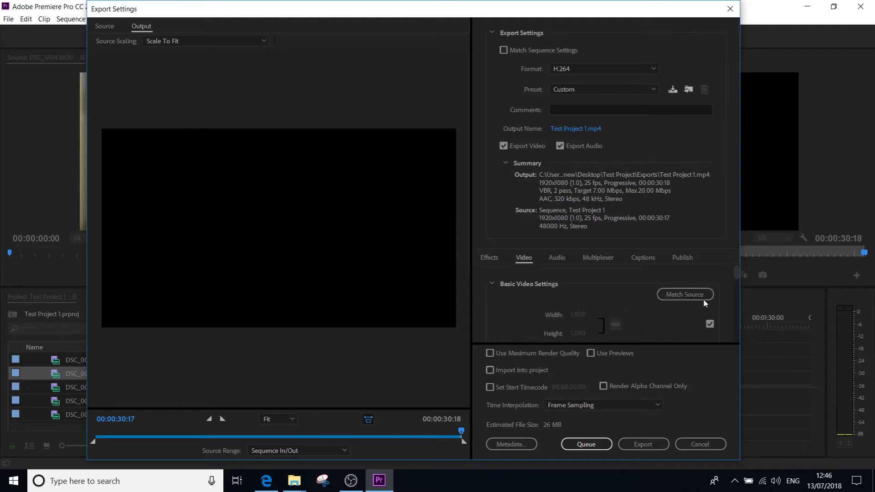
In the Audio export settings, change the AAC audio bitrate to 224 kbps.
click(558, 258)
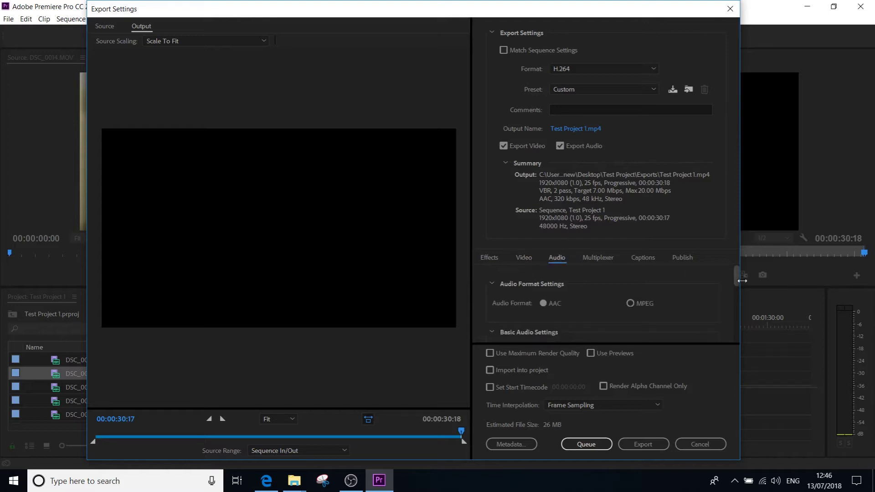
drag(734, 274, 742, 323)
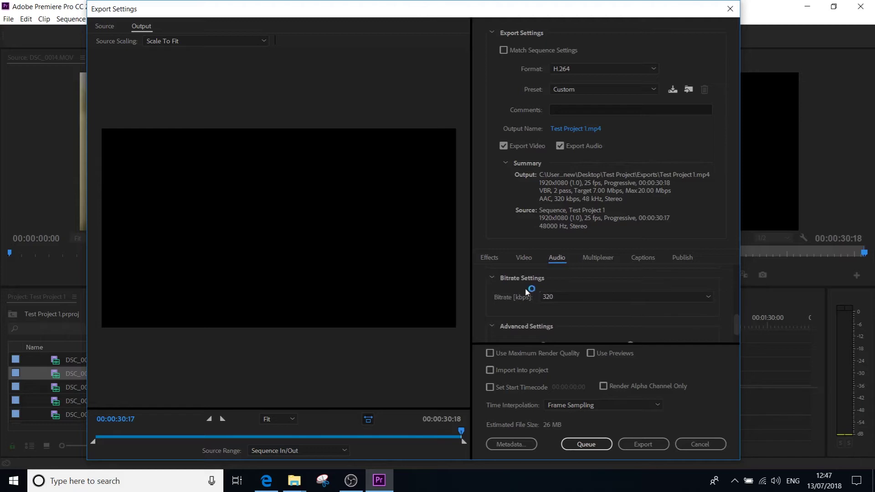
click(585, 296)
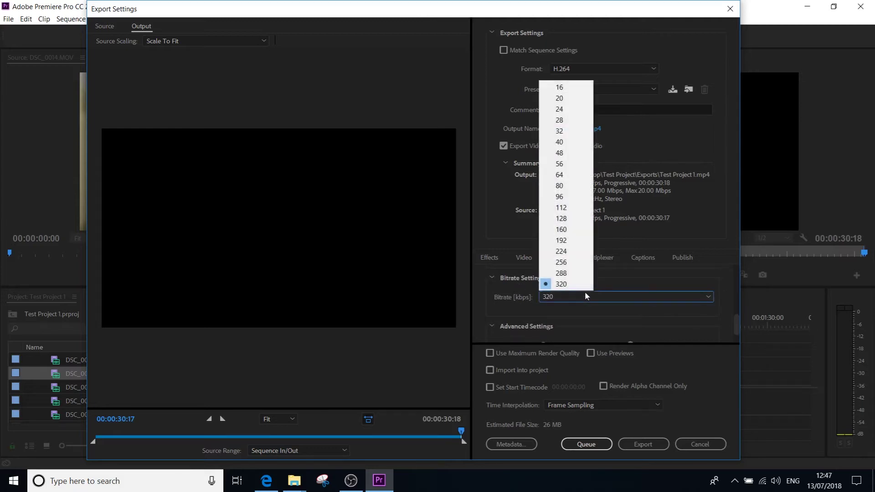
click(570, 220)
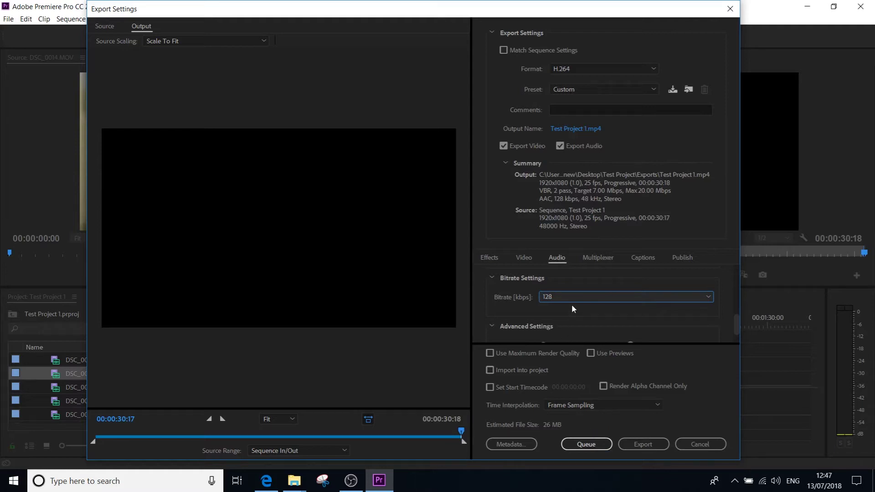
click(581, 296)
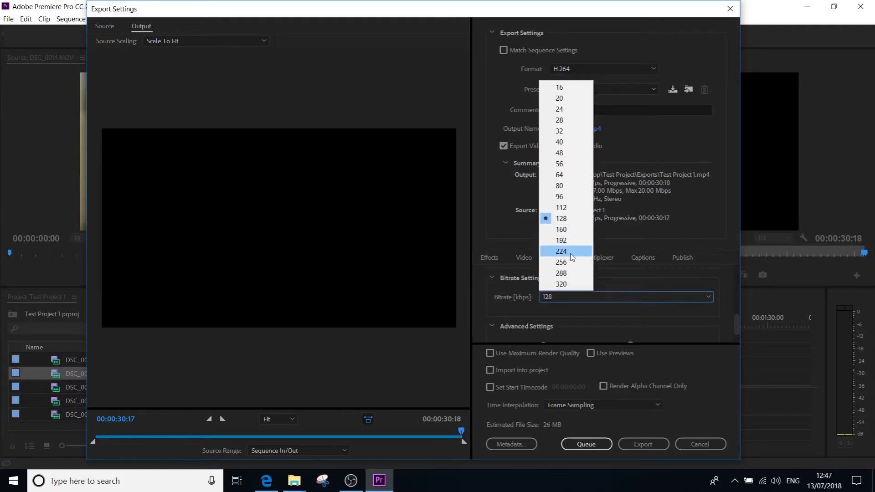
click(573, 255)
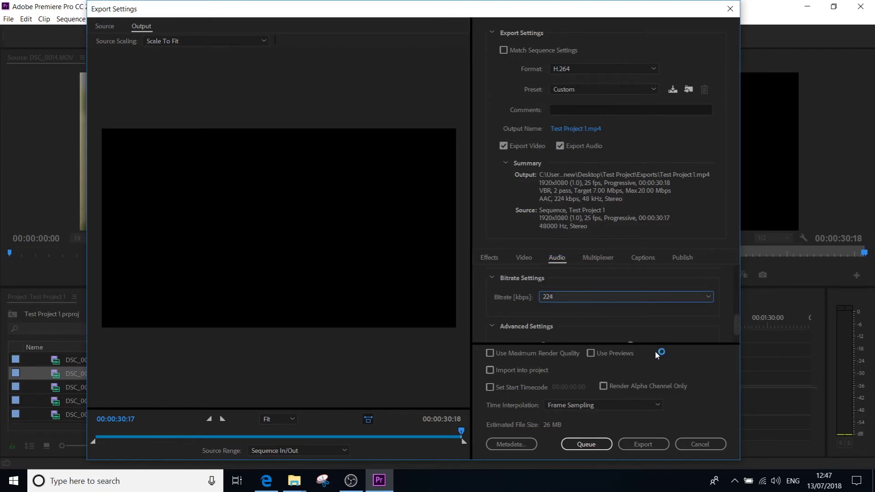
Start exporting Test Project 1.mp4 to the Exports folder, and bring up File Explorer while it encodes.
click(652, 446)
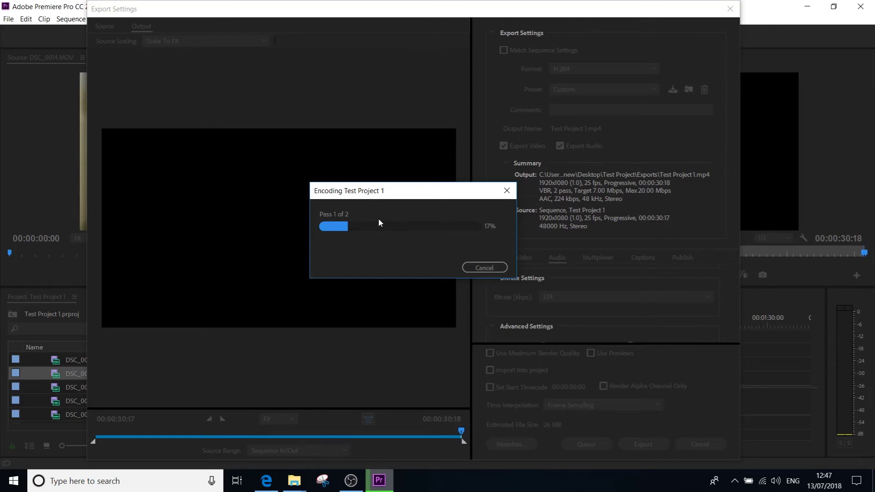
click(294, 481)
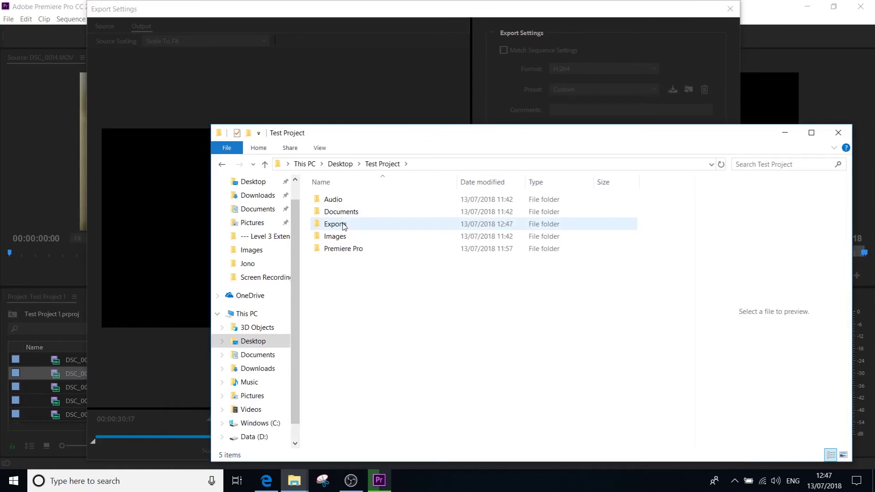
Open the Exports folder to find the finished Test Project 1 video (27,131 KB).
double_click(344, 226)
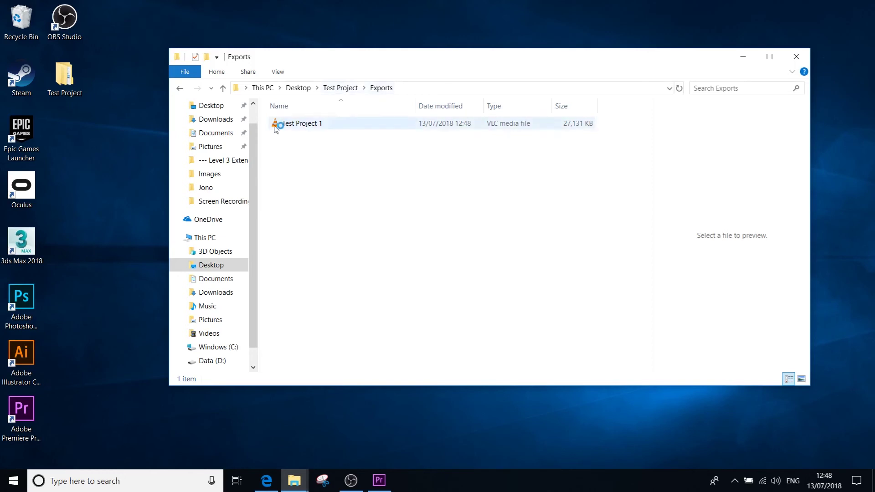
Play Test Project 1.mp4 in VLC and leave full-screen playback.
click(310, 129)
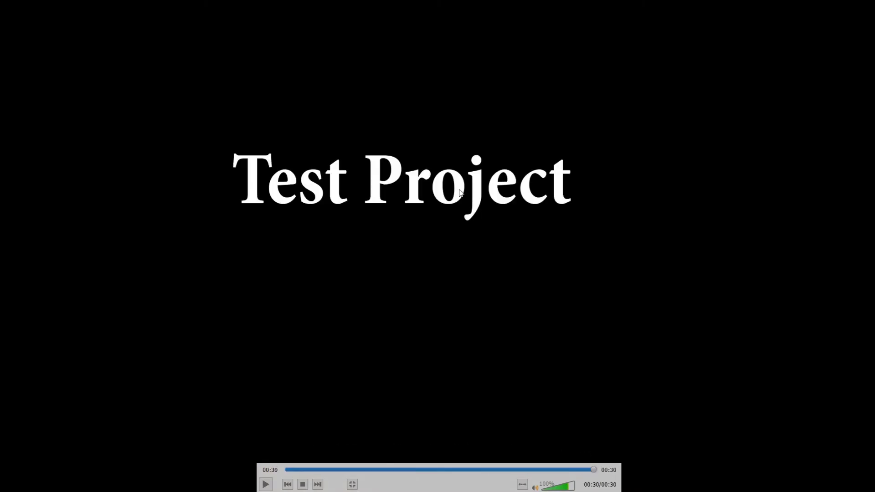
double_click(254, 367)
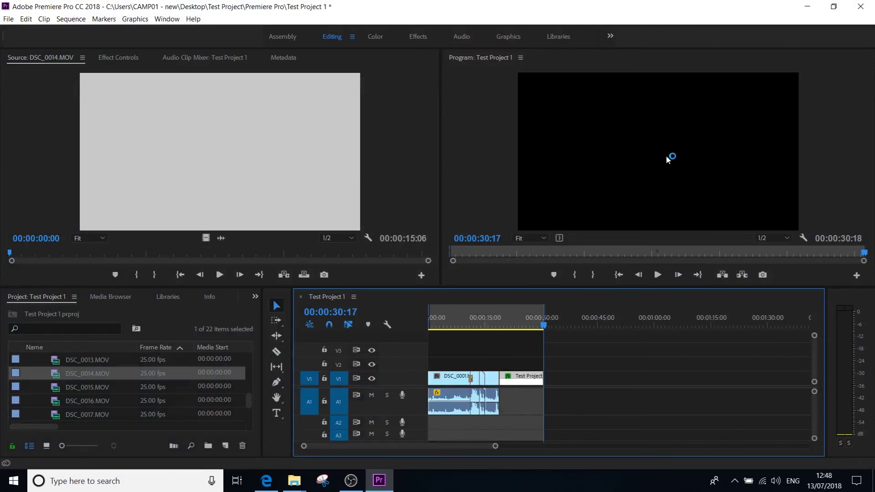
Save the Test Project 1 project from the File menu.
click(16, 19)
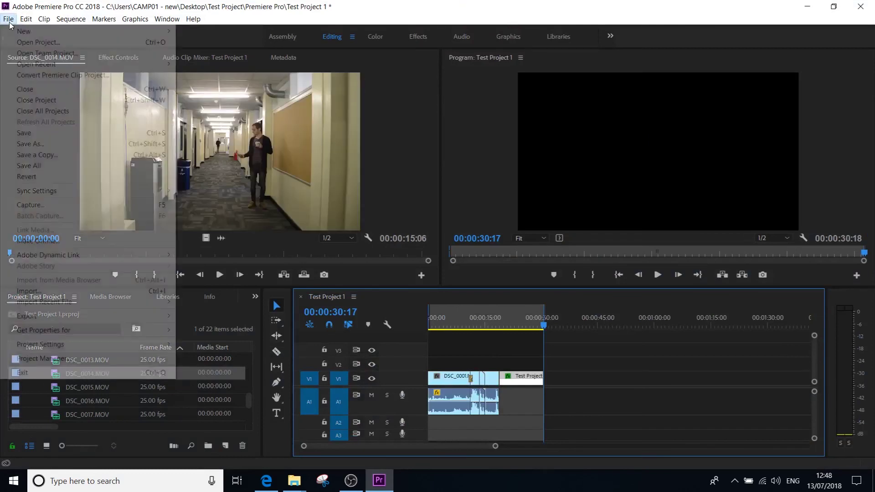
click(66, 134)
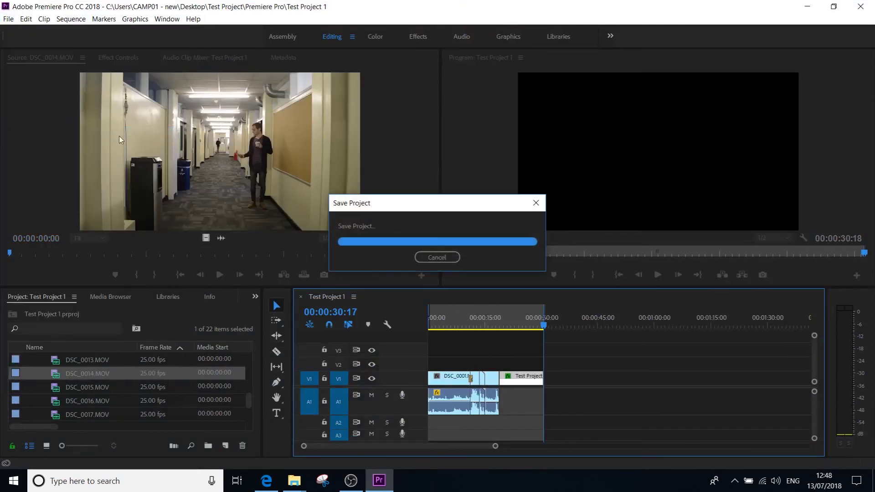